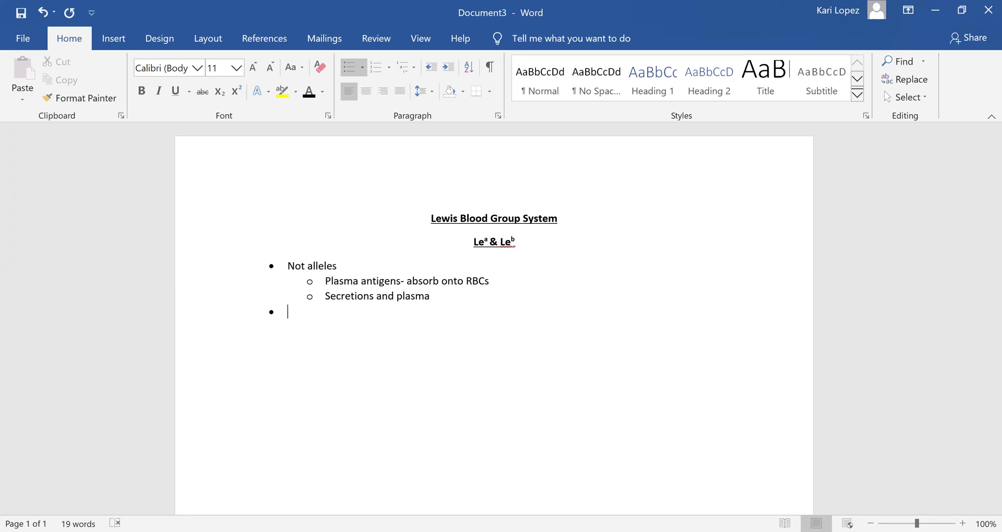
Type the bullet 'System depends on Hh, Se, and Le genes', correcting the misspelled 'genes'
text(System depends)
text(on Hh)
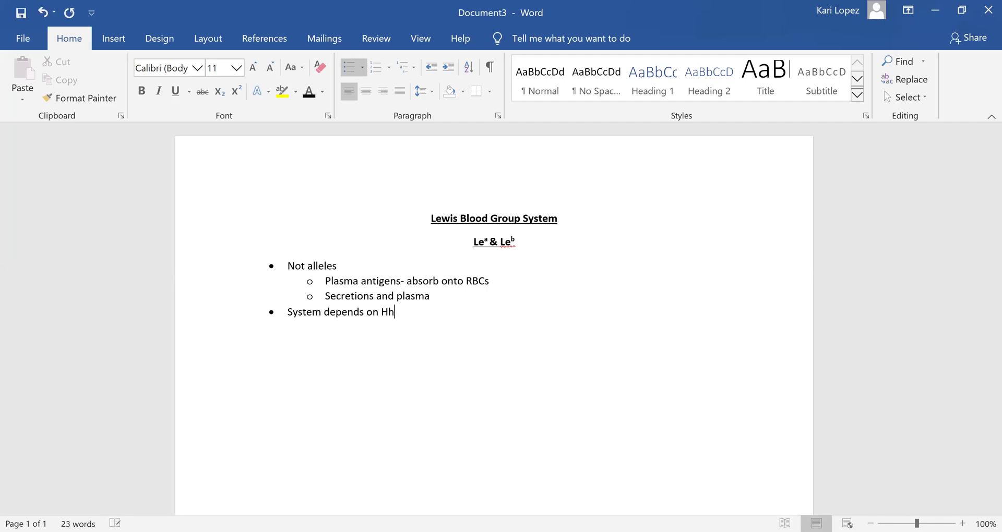
text(, Se, and Le gn)
key(BackSpace)
text(enes)
Add sub-bullets 'Le needed for Leᵃ' and 'Le & Se needed Leᵇ' with superscript a and b
text(Le)
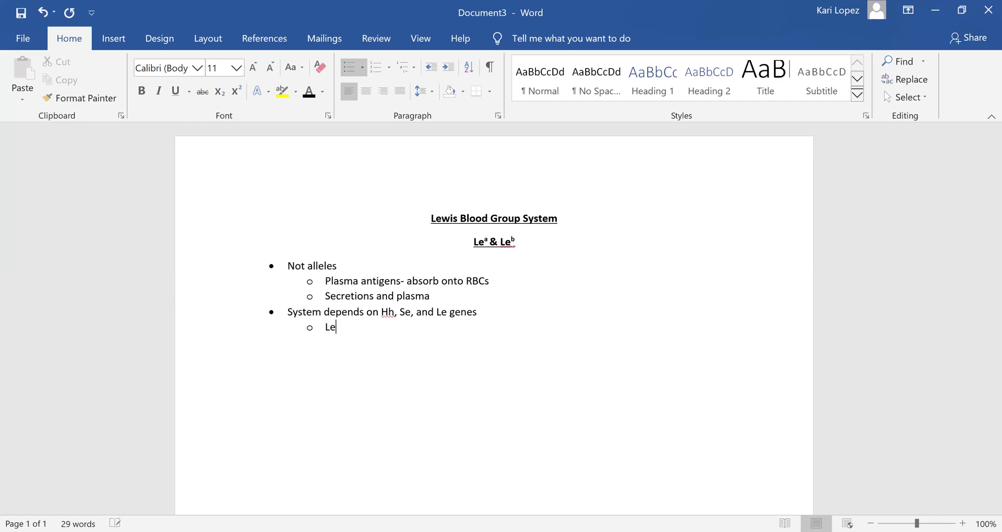
text( needed for Le)
click(237, 93)
text(a)
key(Return)
text(Le &)
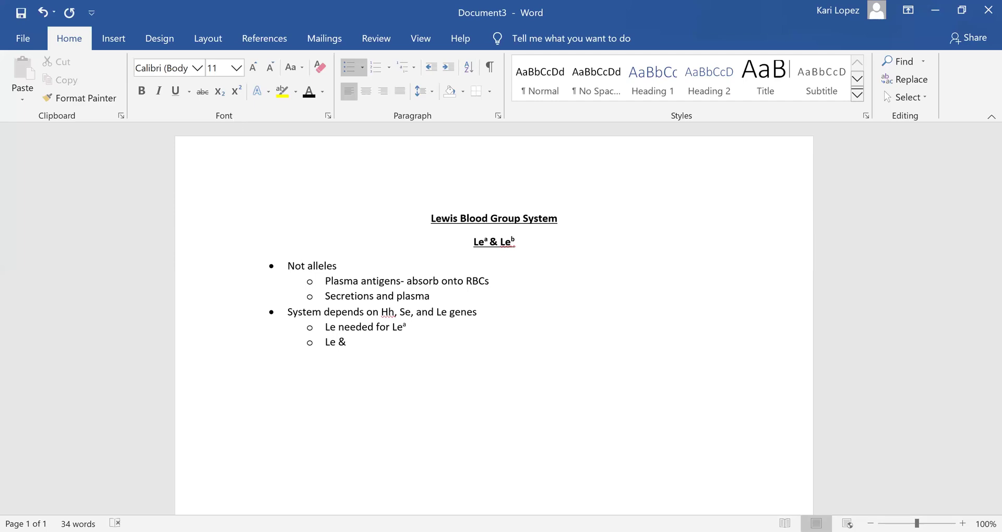
text( Se needed Le)
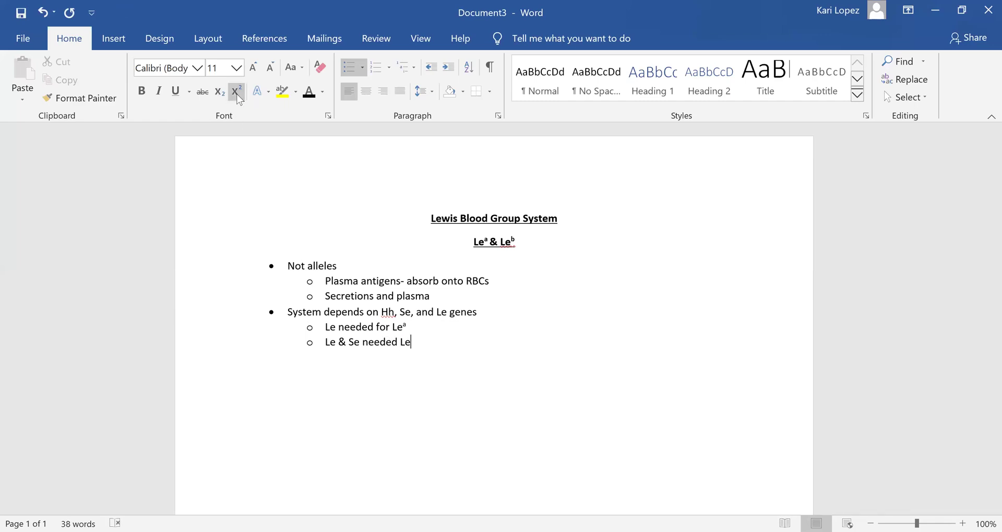
click(236, 93)
text(b)
key(Return)
Add 'Le (a=b=) --> lele' with the deeper note 'more common in African Americans', then outdent
text(L)
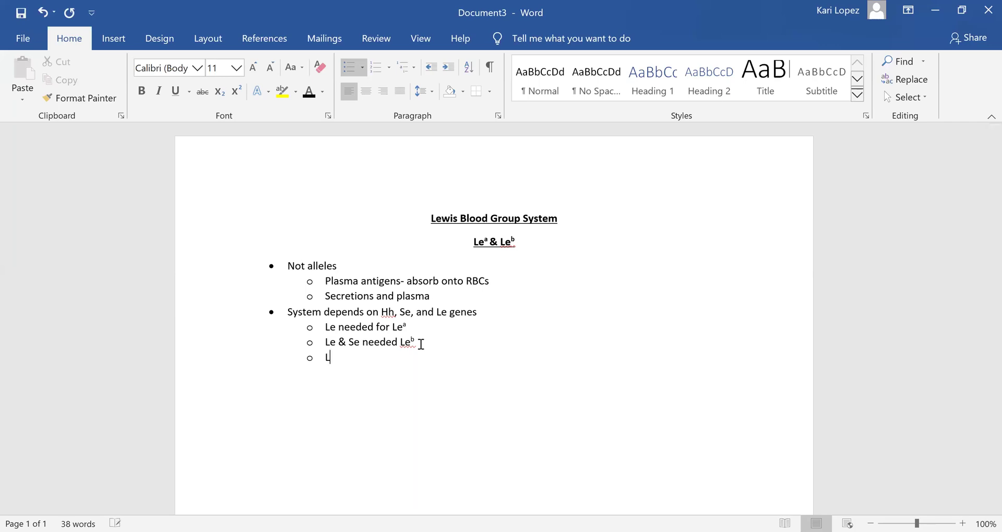
text(e (a=b=))
text(--> lele)
text(mor)
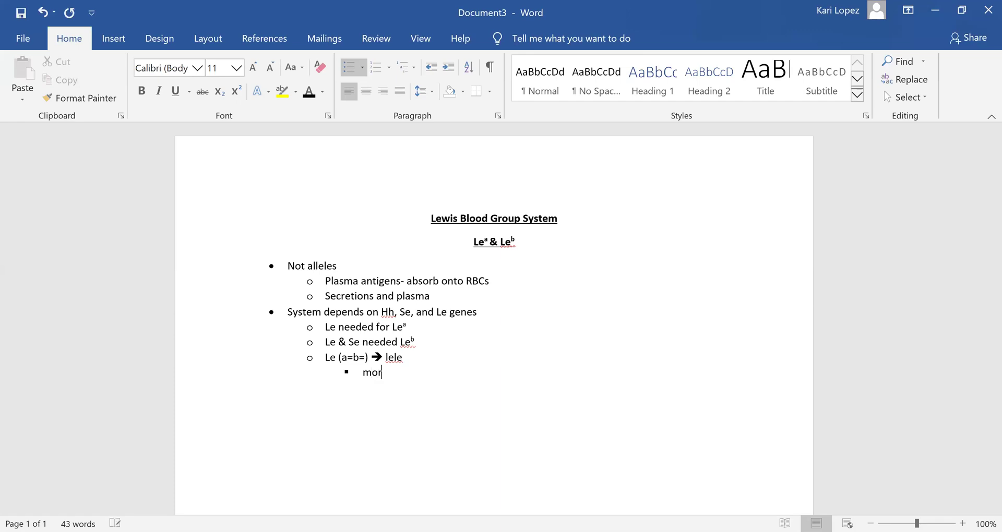
text(e common in )
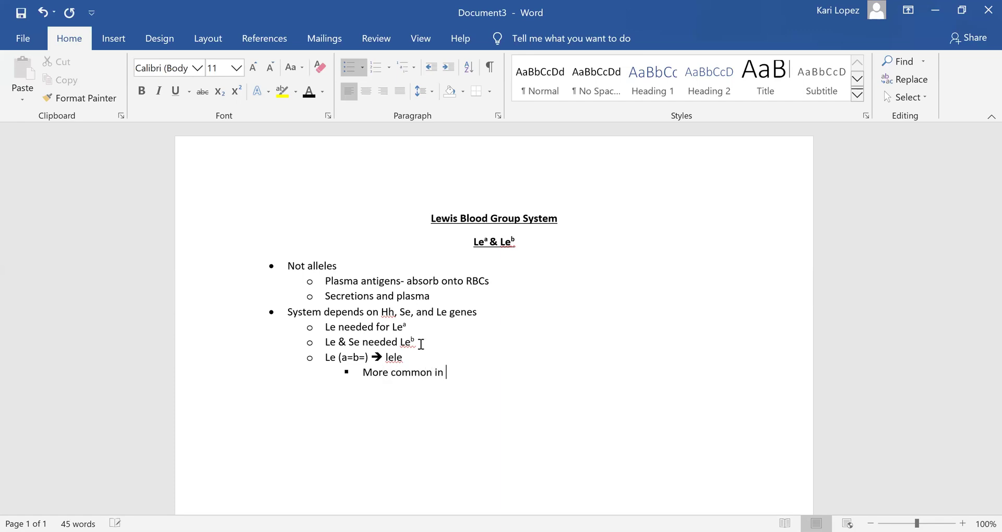
text(African Americans)
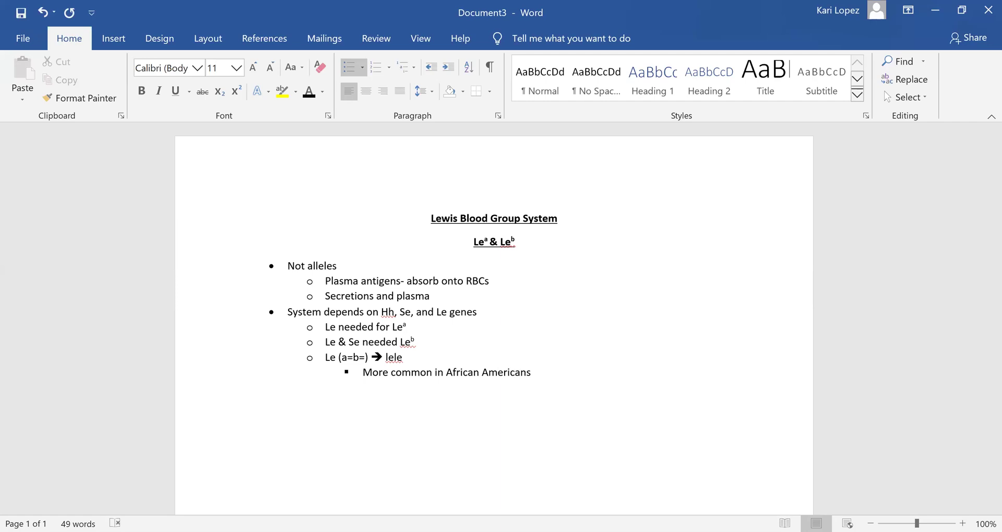
key(shift+Tab)
key(shift+Tab)
Type the bullet 'Poorly expressed at birth', fixing the wrongly capitalized E
text(poorly E)
key(BackSpace)
text(expr)
text(essed at birth)
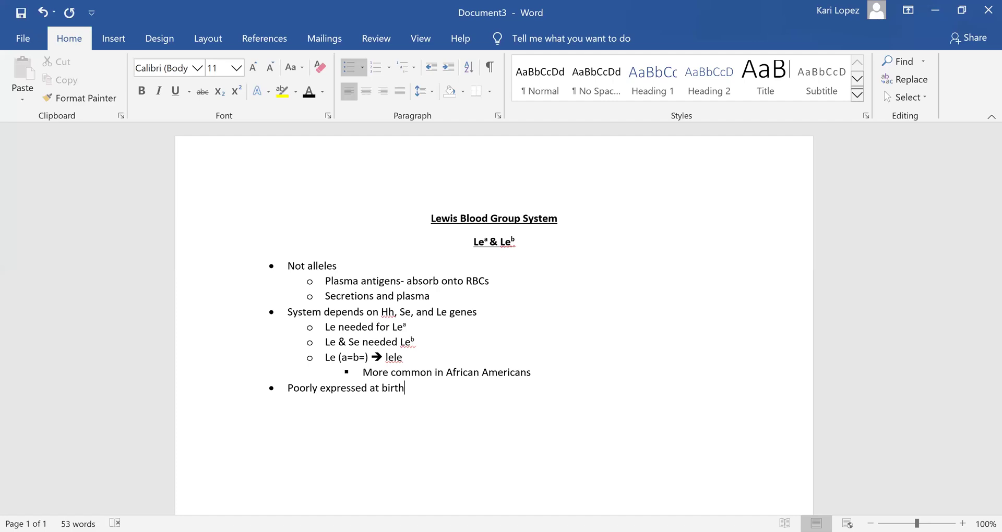
Add the unbulleted heading 'Lewis Antibodies' with a new empty bullet beneath it
key(Return)
text(Lew)
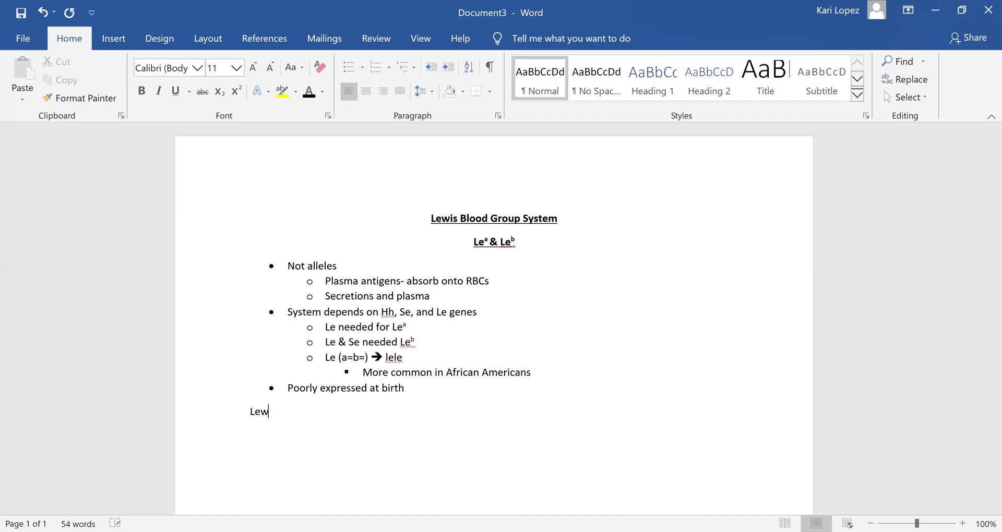
text(is Antibodies)
key(Return)
click(346, 67)
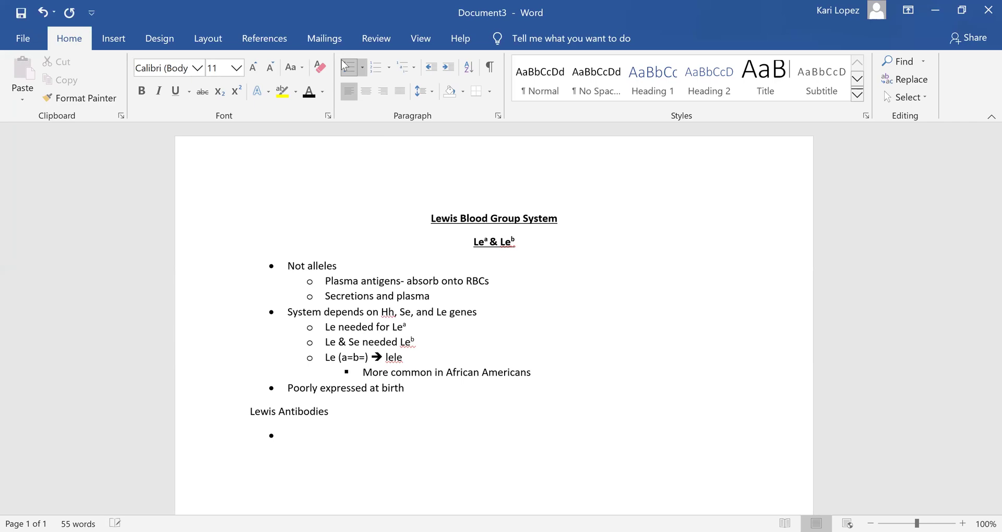